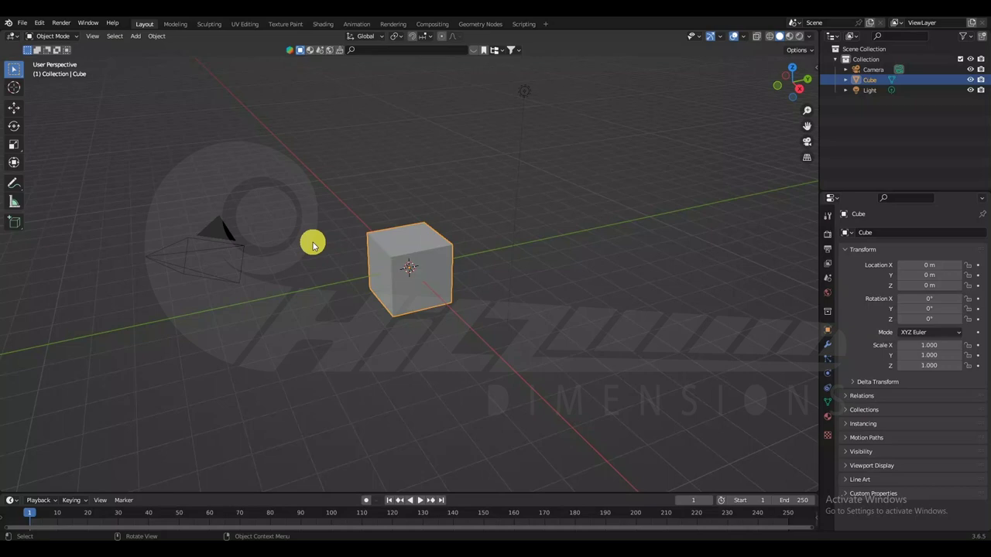
Cycle the viewport through rendered, wireframe, material preview and solid shading, ending on solid.
{"action": "key", "text": "z"}
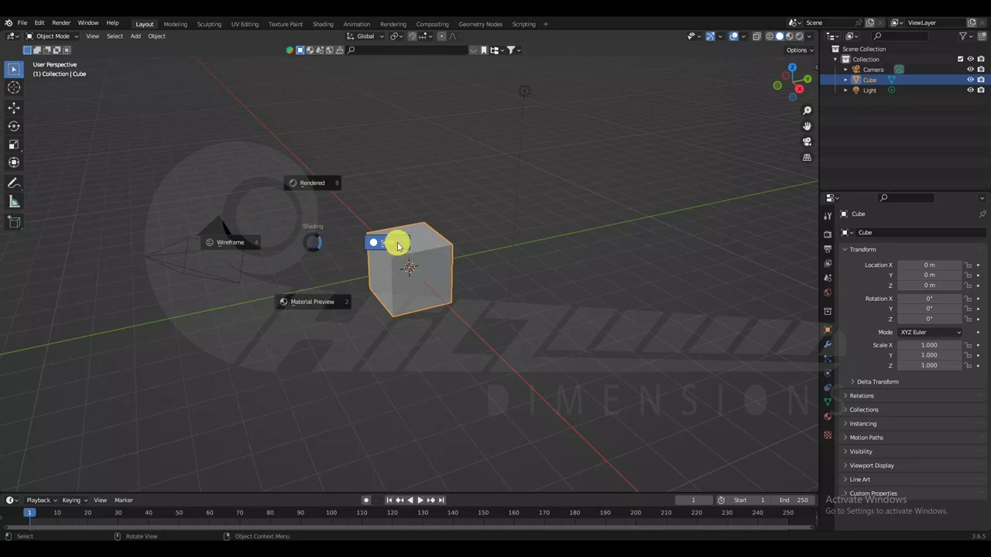
{"action": "left_click", "coordinate": [308, 182]}
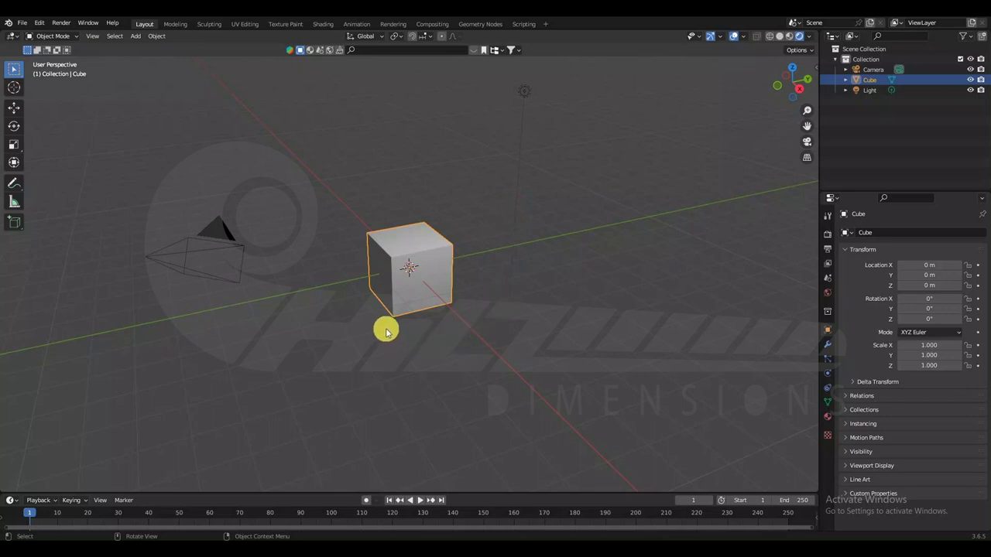
{"action": "key", "text": "z"}
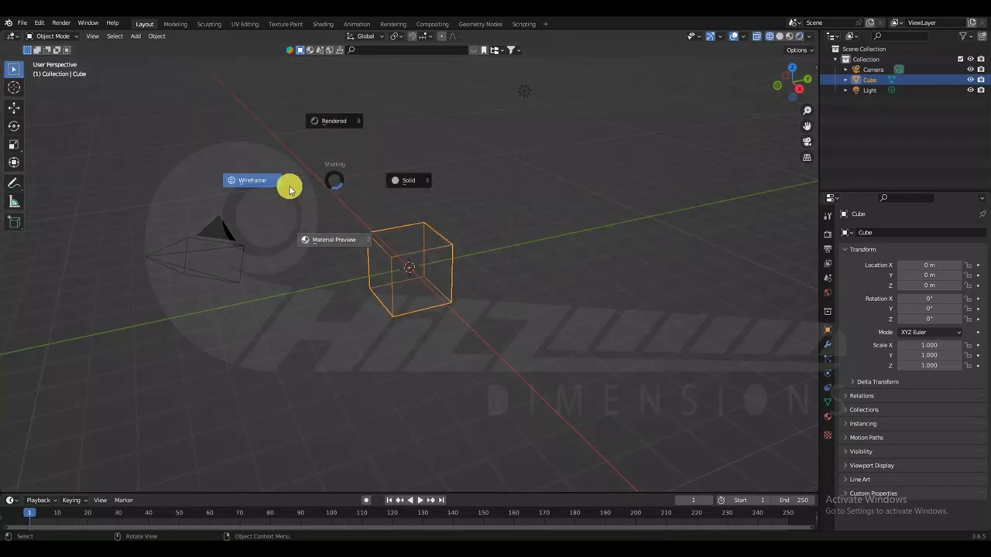
{"action": "left_click", "coordinate": [257, 191]}
{"action": "key", "text": "z"}
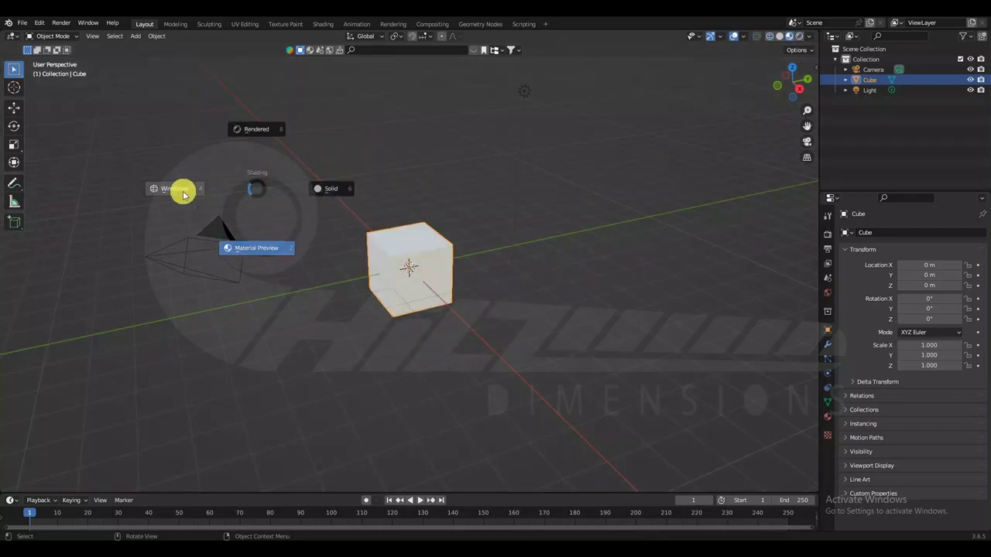
{"action": "left_click", "coordinate": [184, 192]}
{"action": "key", "text": "z"}
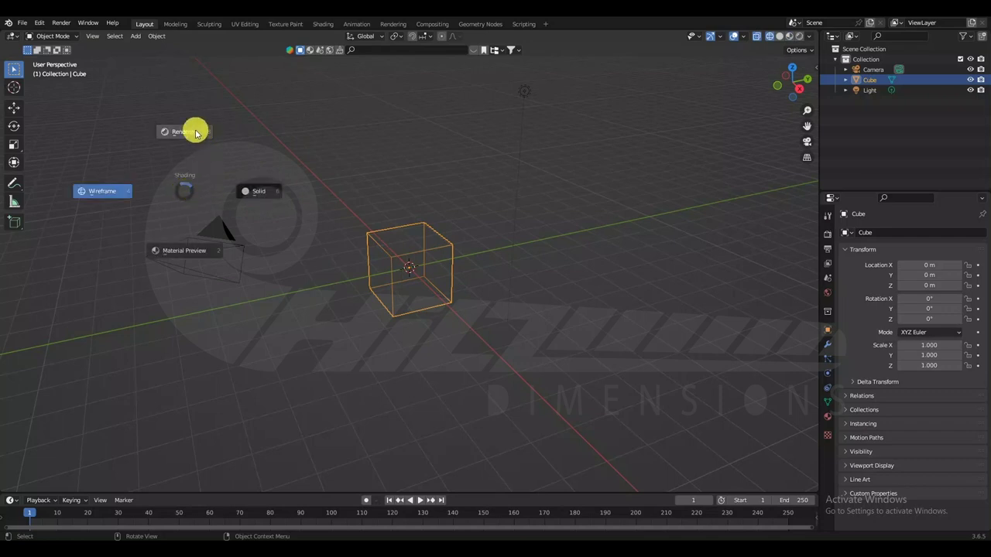
{"action": "left_click", "coordinate": [258, 193]}
{"action": "key", "text": "z"}
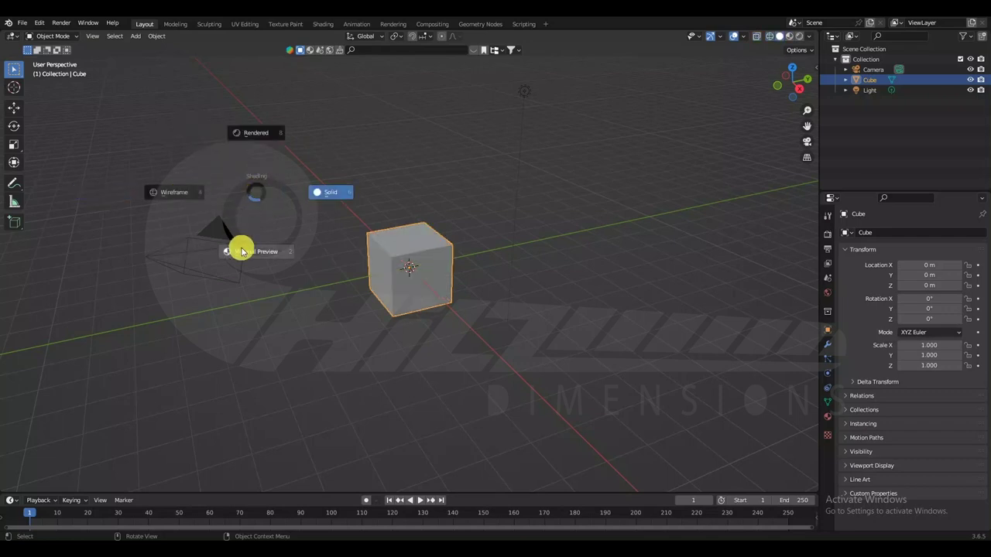
{"action": "left_click", "coordinate": [240, 251]}
{"action": "key", "text": "z"}
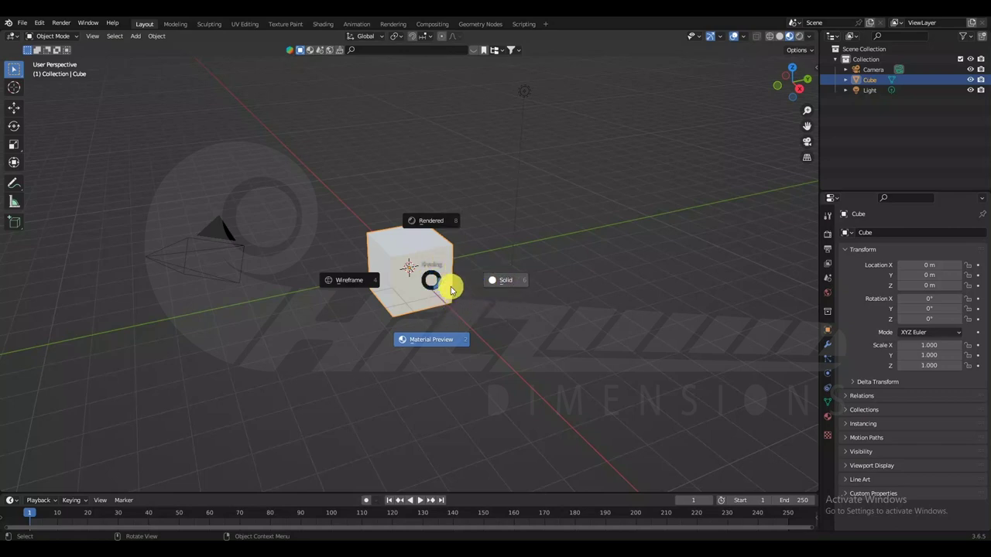
{"action": "left_click", "coordinate": [499, 280]}
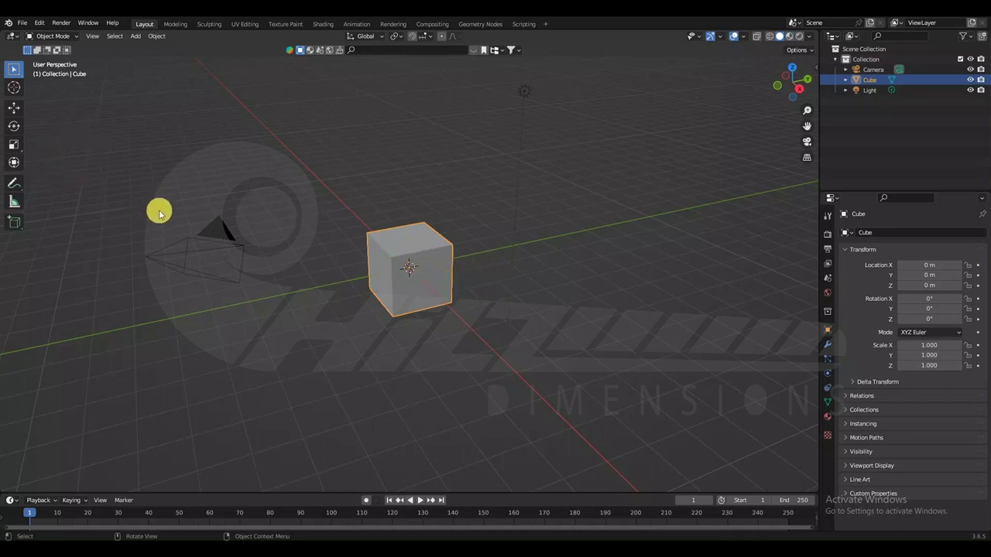
Add a plane at the origin scaled to 7.585 as the ground, then select the cube.
{"action": "key", "text": "shift+a"}
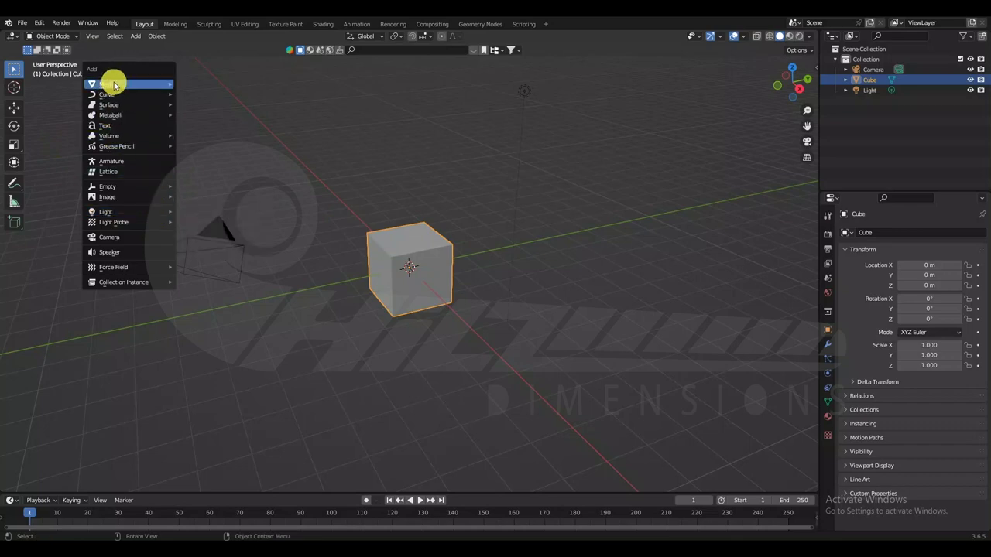
{"action": "left_click", "coordinate": [200, 85]}
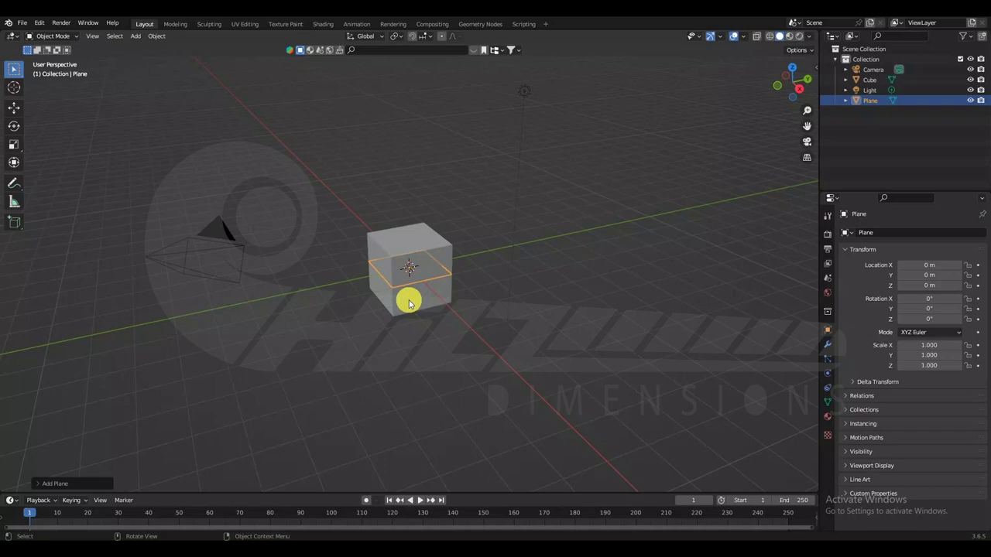
{"action": "key", "text": "s"}
{"action": "left_click", "coordinate": [648, 332]}
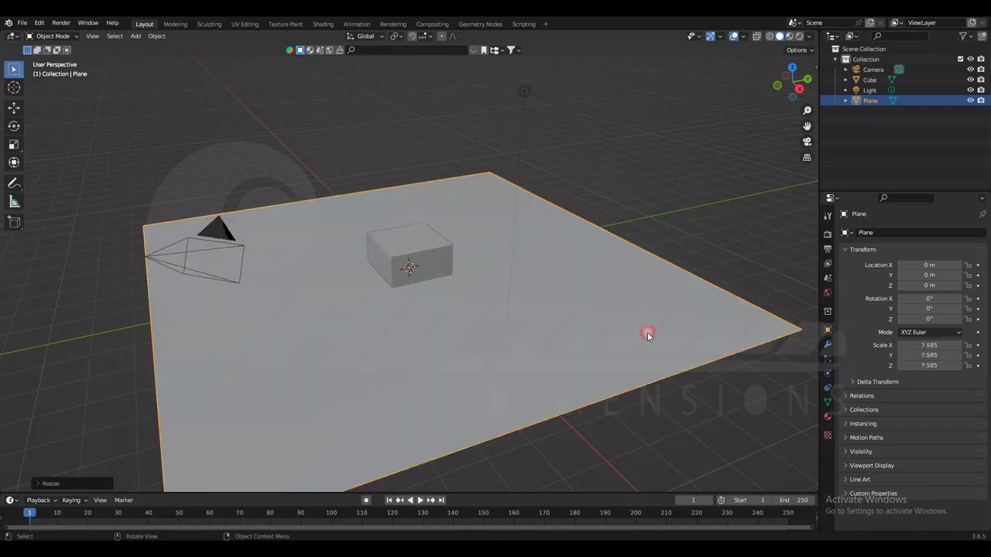
{"action": "left_click", "coordinate": [429, 249]}
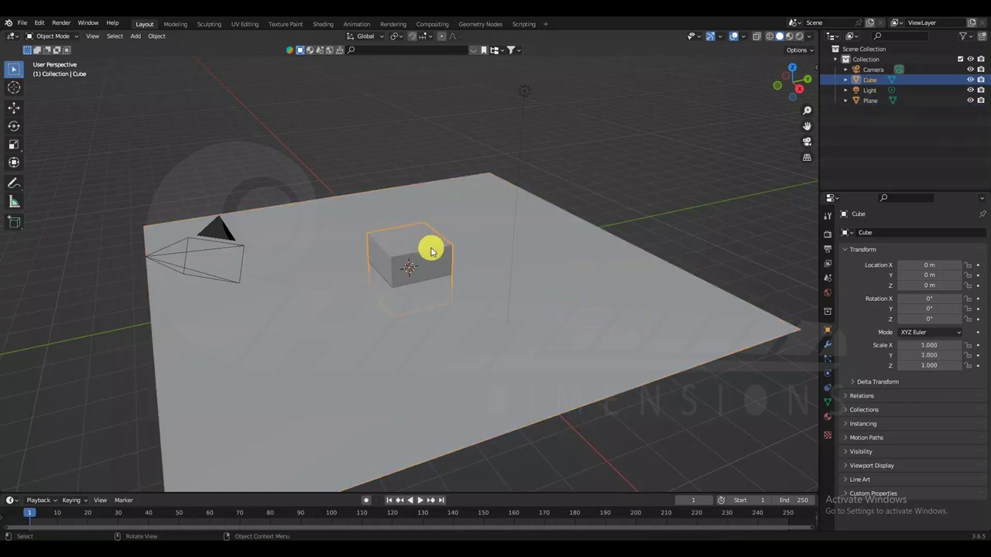
Move the cube straight up on the Z axis to about 0.937 m, resting on the plane.
{"action": "key", "text": "g"}
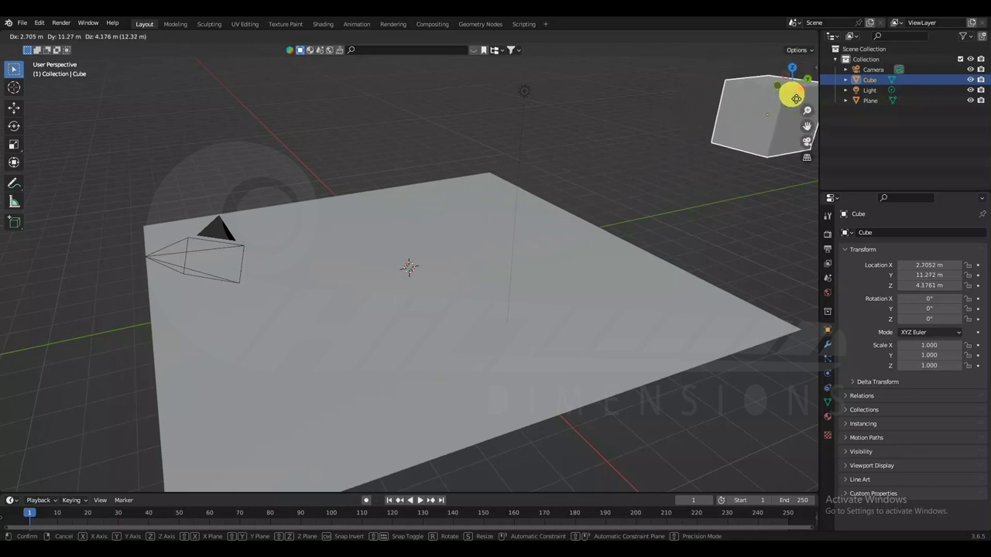
{"action": "key", "text": "z"}
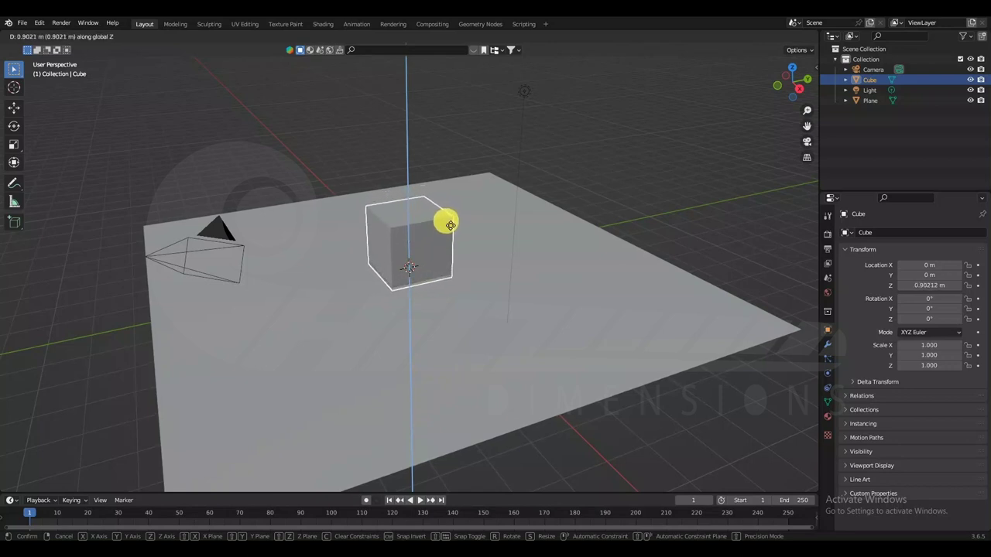
{"action": "left_click", "coordinate": [450, 225]}
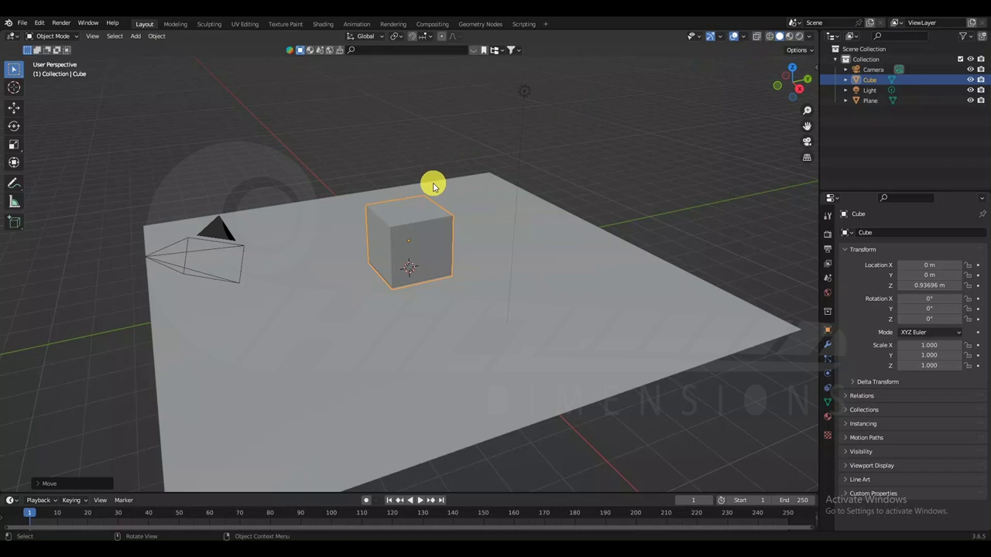
Preview the cube's shadow in rendered shading, return to Solid, and select the Light in the Outliner.
{"action": "key", "text": "z"}
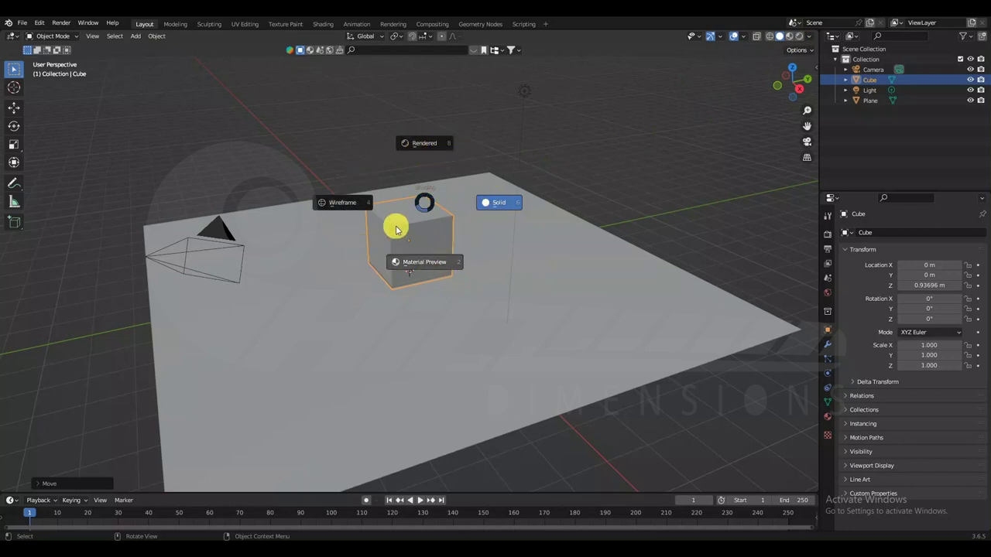
{"action": "left_click", "coordinate": [799, 36]}
{"action": "left_click", "coordinate": [799, 39]}
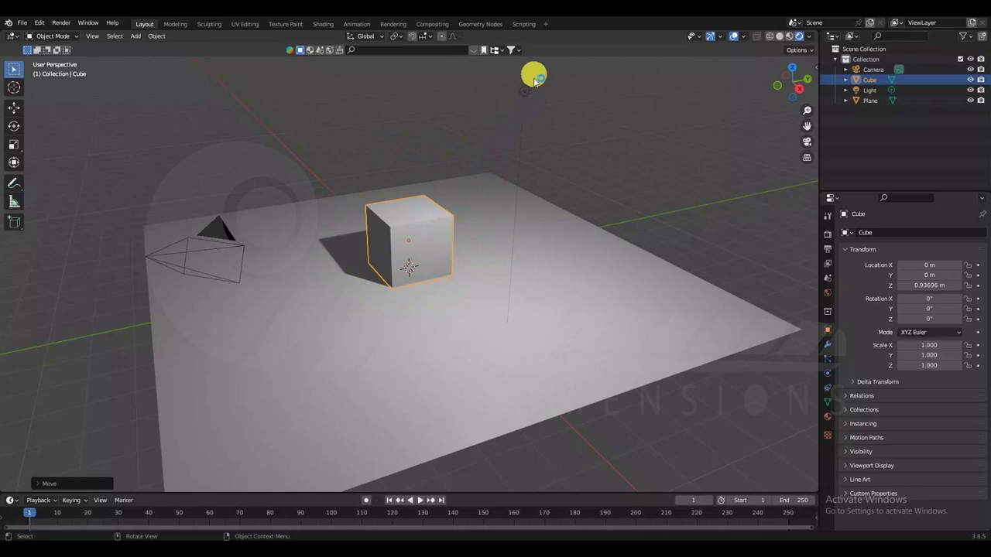
{"action": "left_click", "coordinate": [787, 37]}
{"action": "left_click", "coordinate": [798, 37]}
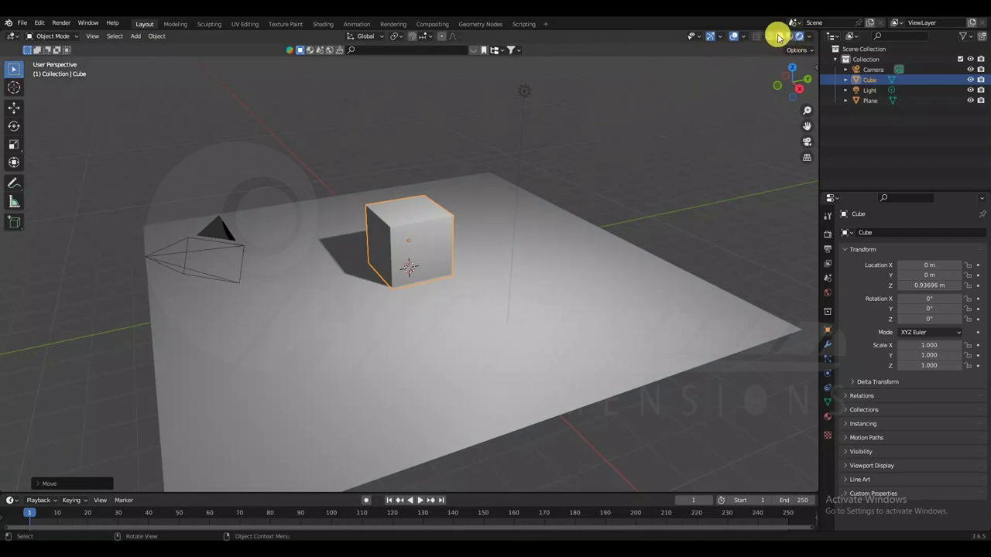
{"action": "left_click", "coordinate": [779, 36]}
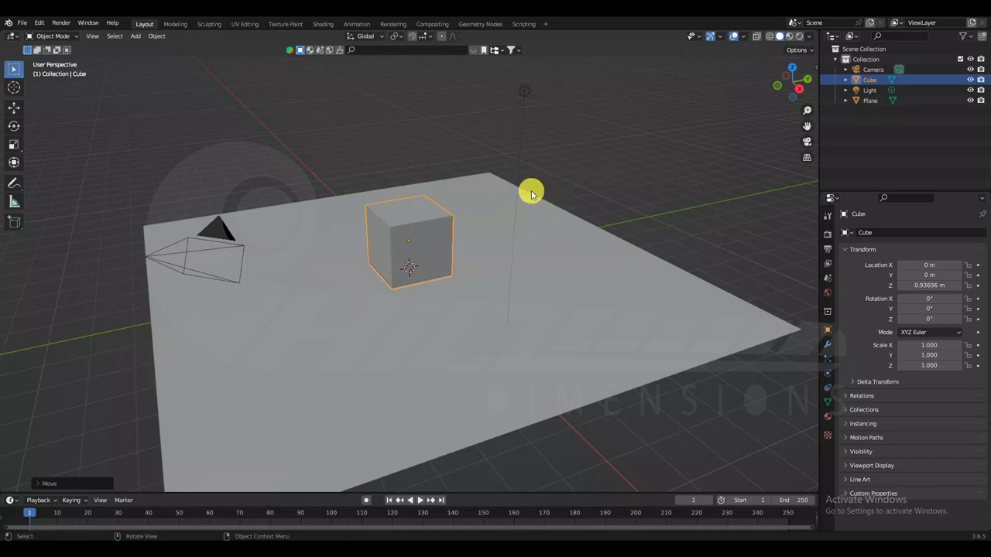
{"action": "left_click", "coordinate": [869, 90]}
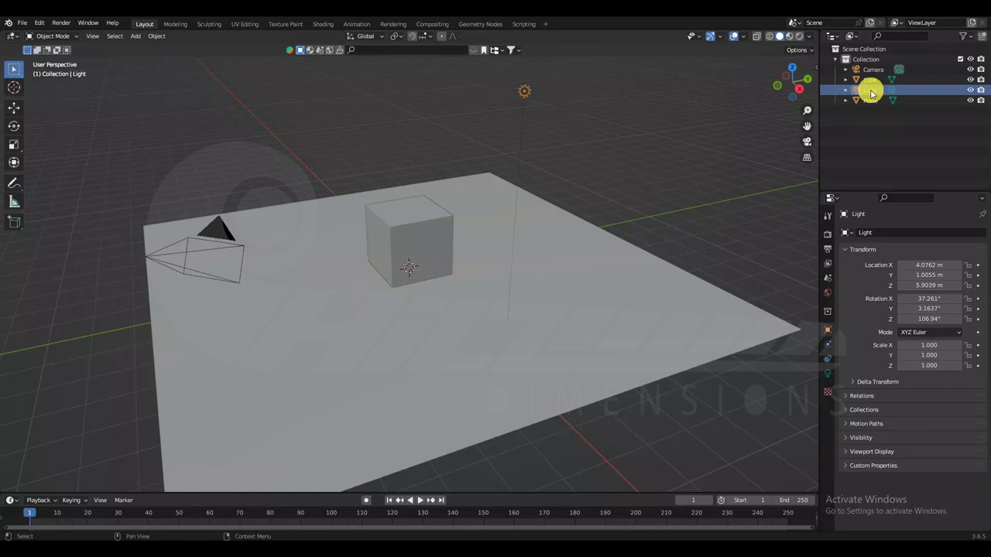
Delete the default Light from the Outliner and orbit the now-dark scene in Rendered shading.
{"action": "right_click", "coordinate": [871, 93]}
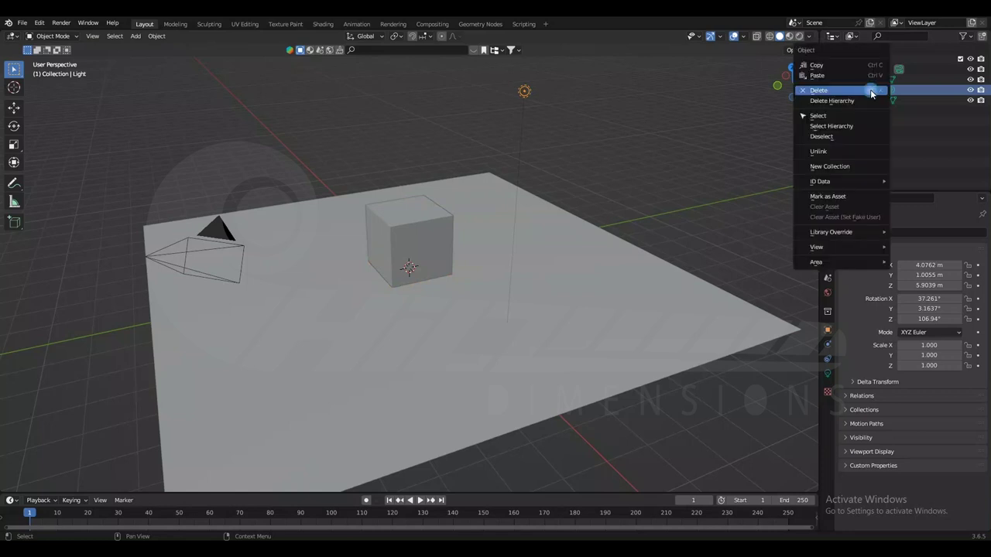
{"action": "left_click", "coordinate": [828, 92]}
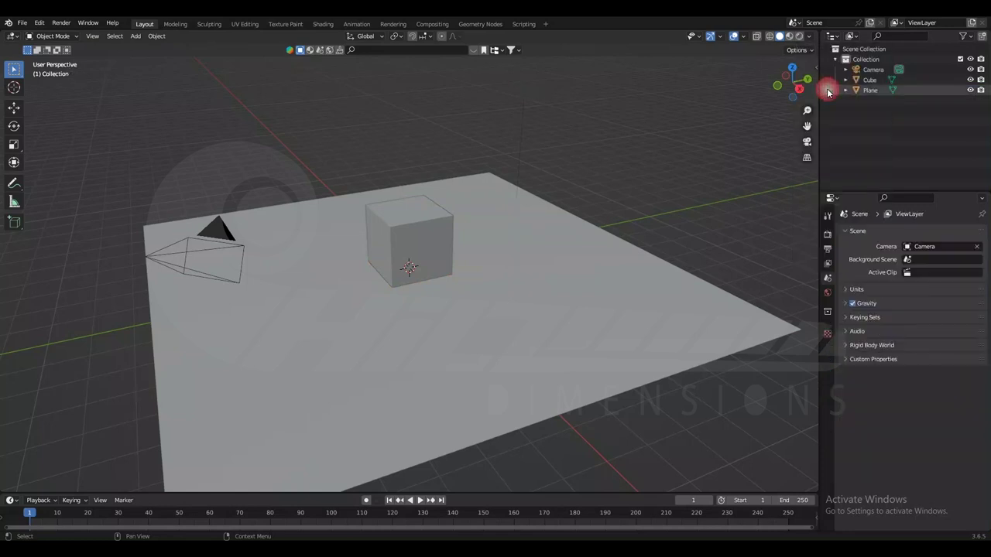
{"action": "left_click", "coordinate": [800, 37]}
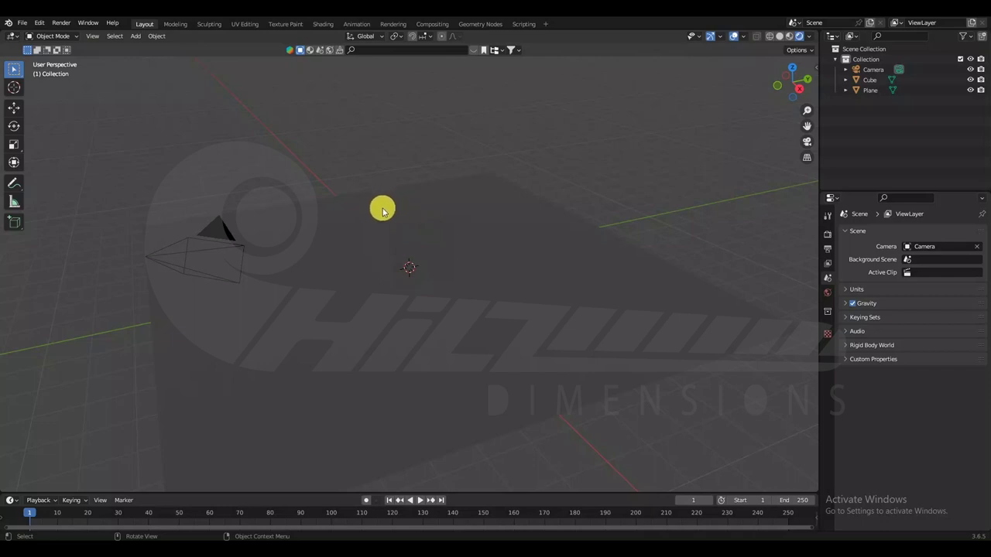
{"action": "mouse_move", "coordinate": [387, 205]}
{"action": "middle_mouse_down"}
{"action": "mouse_move", "coordinate": [455, 181]}
{"action": "mouse_move", "coordinate": [473, 185]}
{"action": "mouse_move", "coordinate": [444, 221]}
{"action": "mouse_move", "coordinate": [412, 211]}
{"action": "middle_mouse_up"}
{"action": "mouse_move", "coordinate": [419, 198]}
{"action": "middle_mouse_down"}
{"action": "mouse_move", "coordinate": [422, 191]}
{"action": "mouse_move", "coordinate": [385, 224]}
{"action": "mouse_move", "coordinate": [392, 188]}
{"action": "middle_mouse_up"}
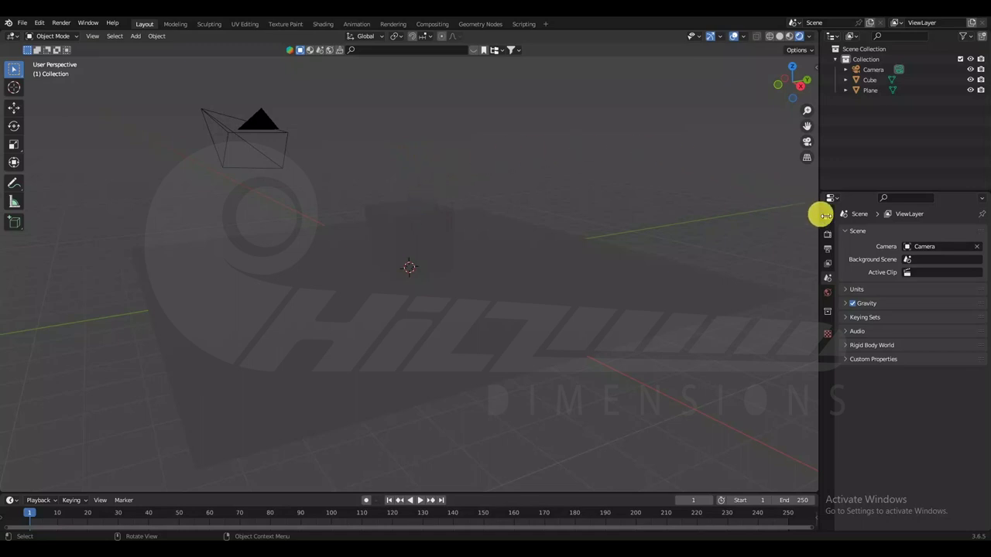
Set the World background colour to a dark near-neutral grey and try strength 2.5.
{"action": "left_click", "coordinate": [827, 294]}
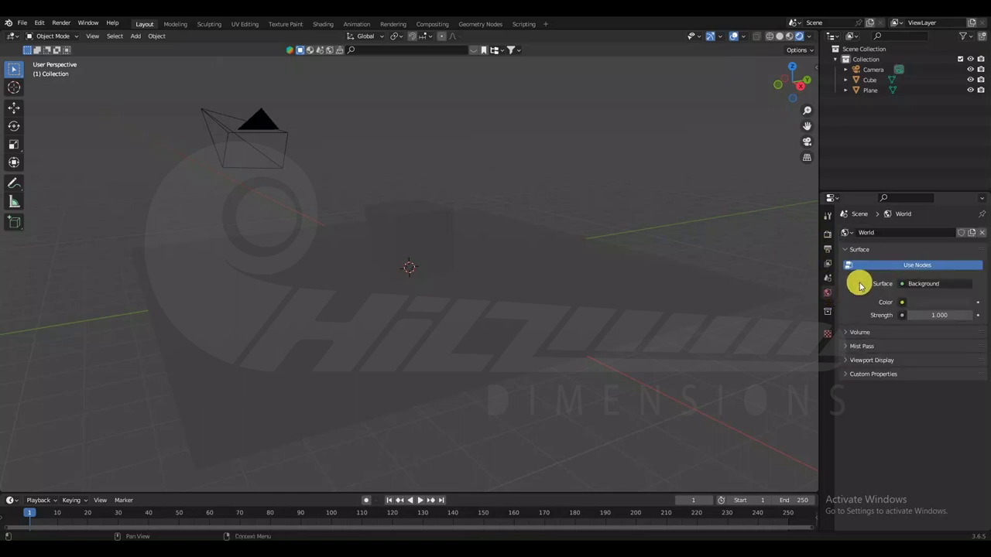
{"action": "left_click", "coordinate": [902, 302]}
{"action": "left_click_drag", "start_coordinate": [926, 223], "coordinate": [879, 202]}
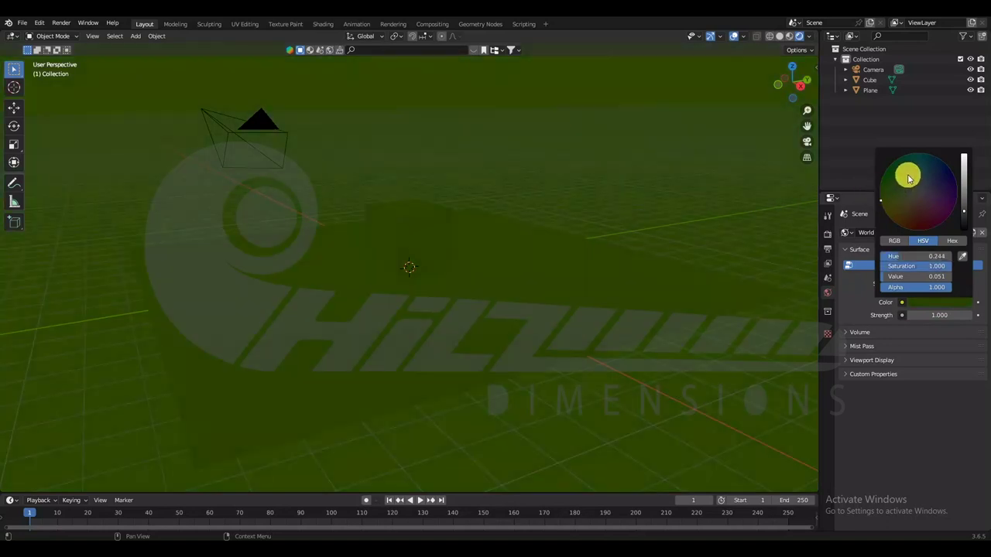
{"action": "left_click", "coordinate": [938, 176]}
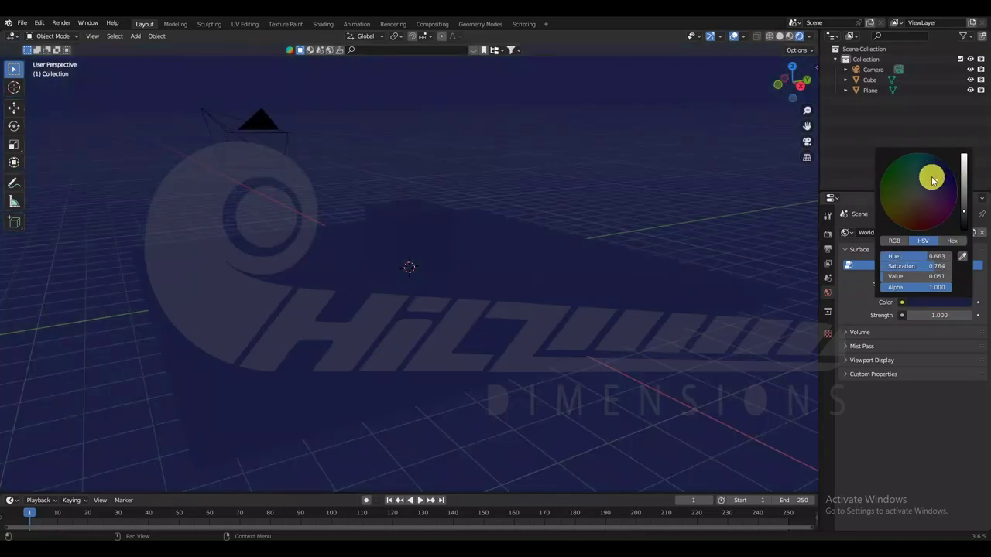
{"action": "mouse_move", "coordinate": [932, 181]}
{"action": "left_mouse_down"}
{"action": "mouse_move", "coordinate": [916, 228]}
{"action": "mouse_move", "coordinate": [910, 197]}
{"action": "left_mouse_up"}
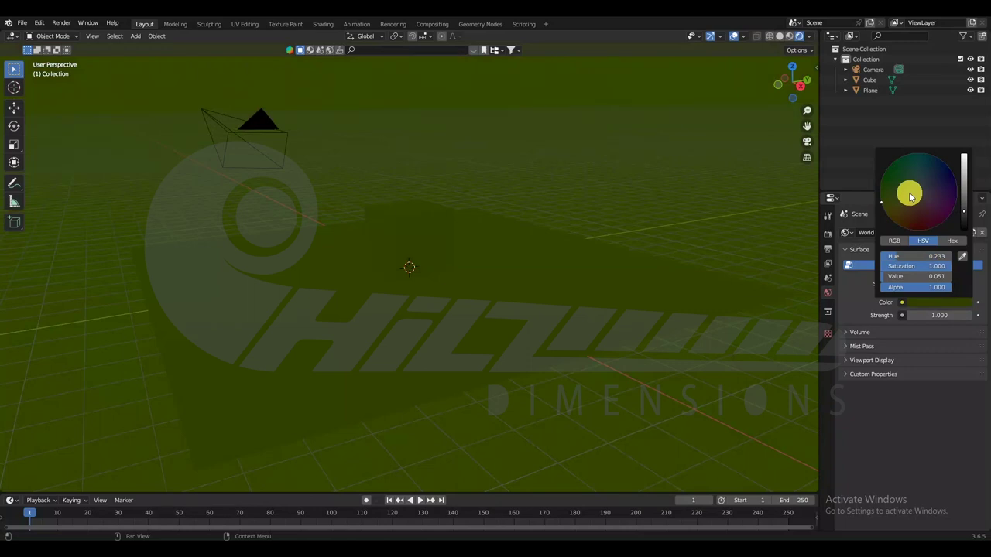
{"action": "left_click_drag", "start_coordinate": [910, 196], "coordinate": [919, 192]}
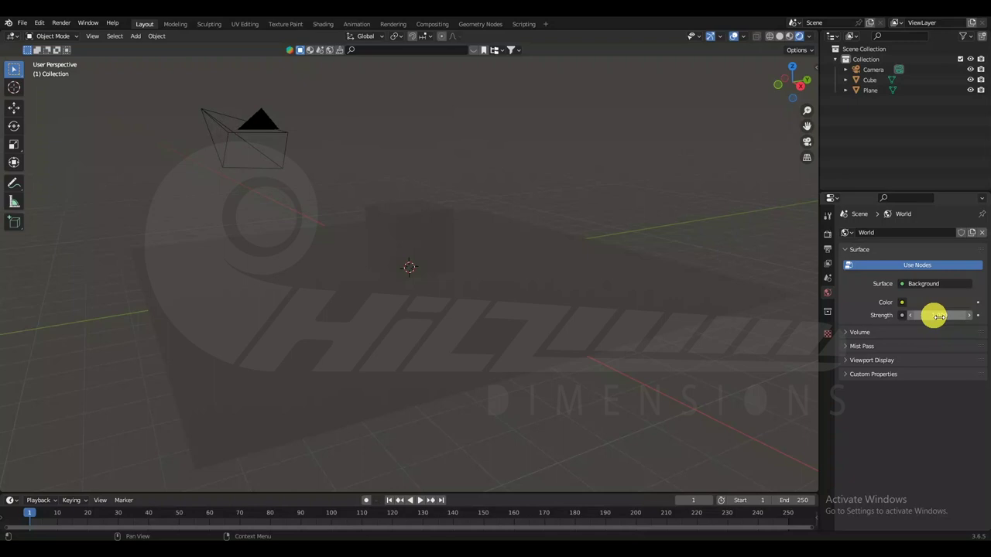
{"action": "left_click_drag", "start_coordinate": [938, 316], "coordinate": [934, 314]}
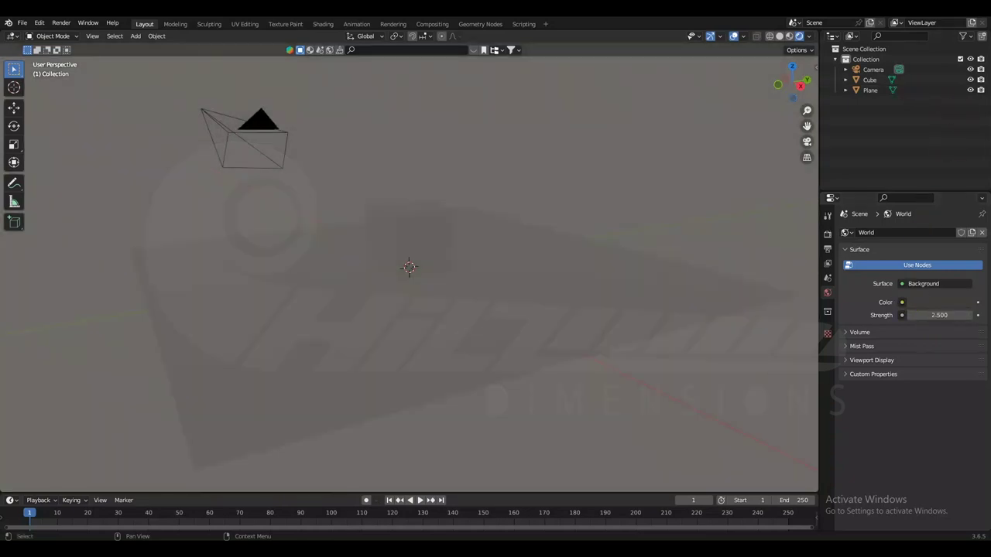
{"action": "key", "text": "ctrl+z"}
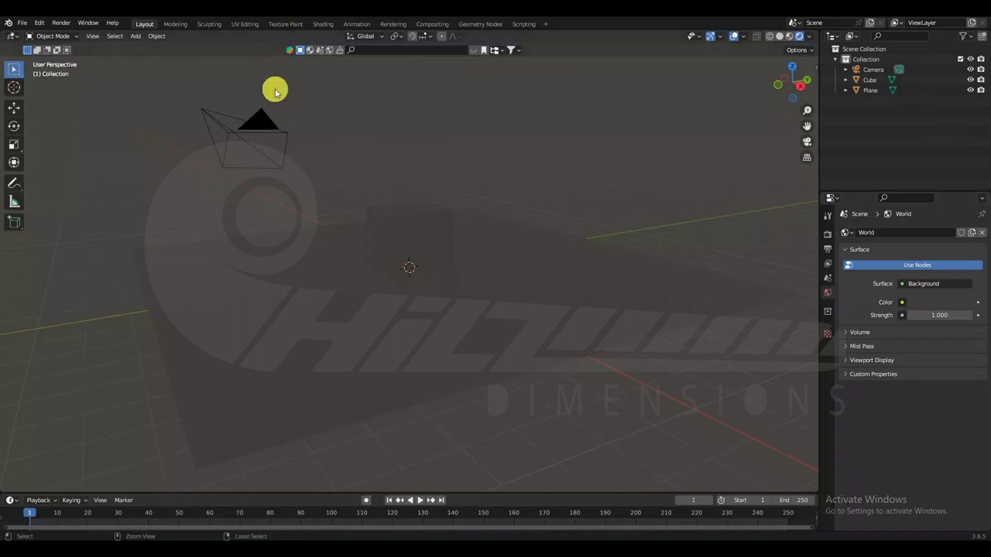
{"action": "key", "text": "ctrl"}
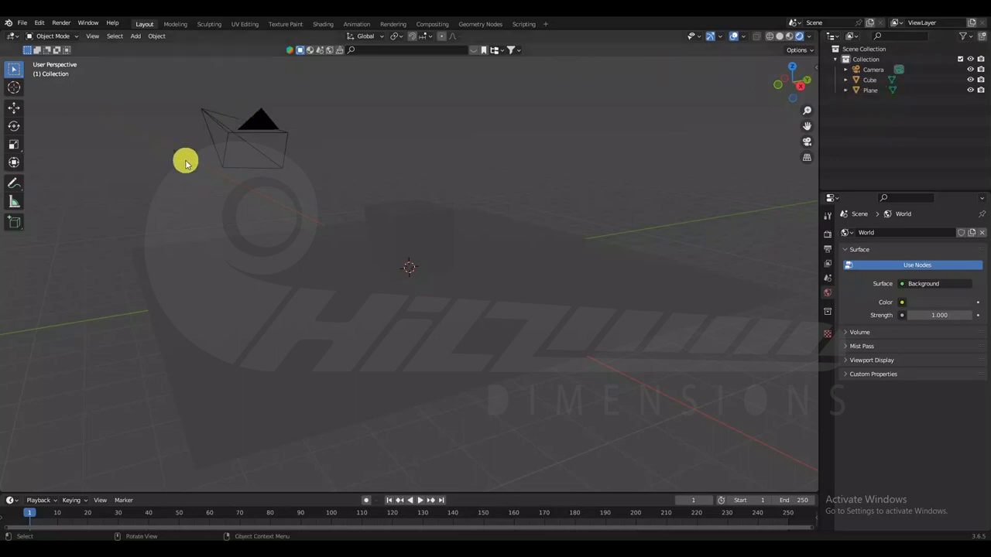
Add a Point light at the 3D cursor from the Shift+A Light menu.
{"action": "key", "text": "shift+a"}
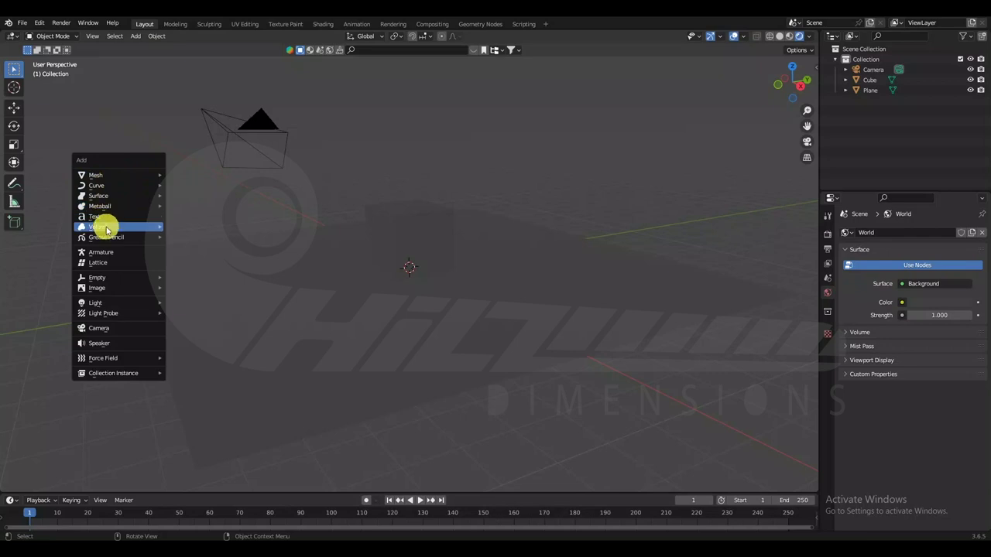
{"action": "mouse_move", "coordinate": [95, 303]}
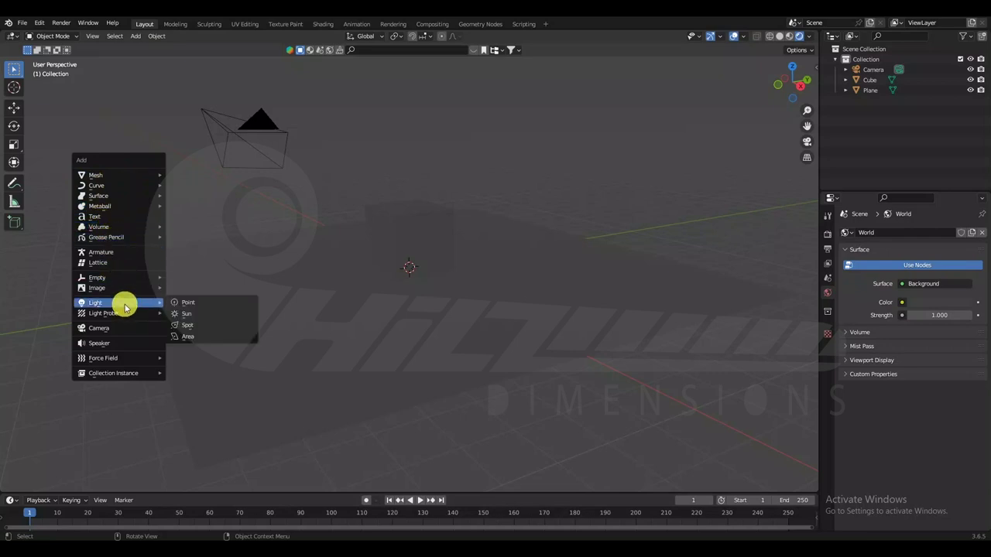
{"action": "left_click", "coordinate": [188, 303]}
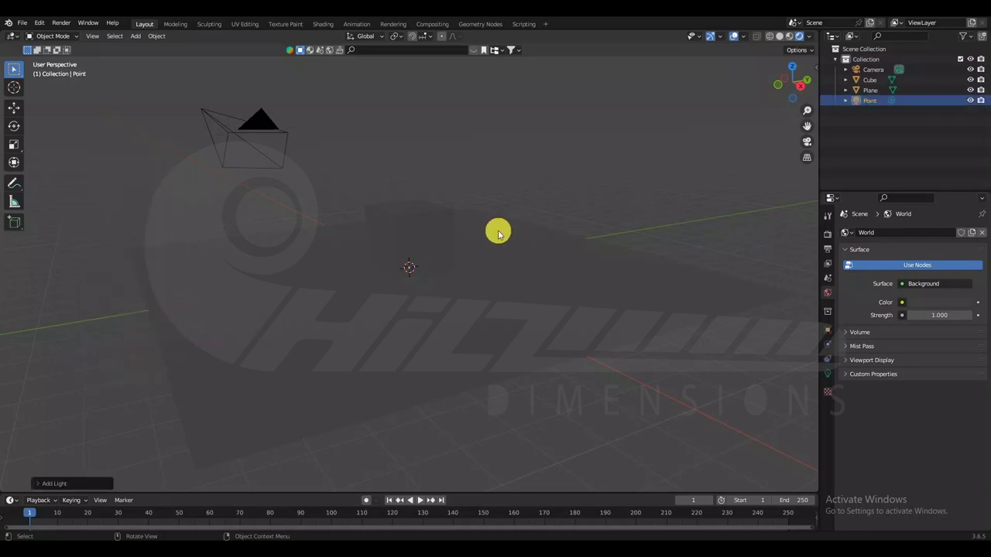